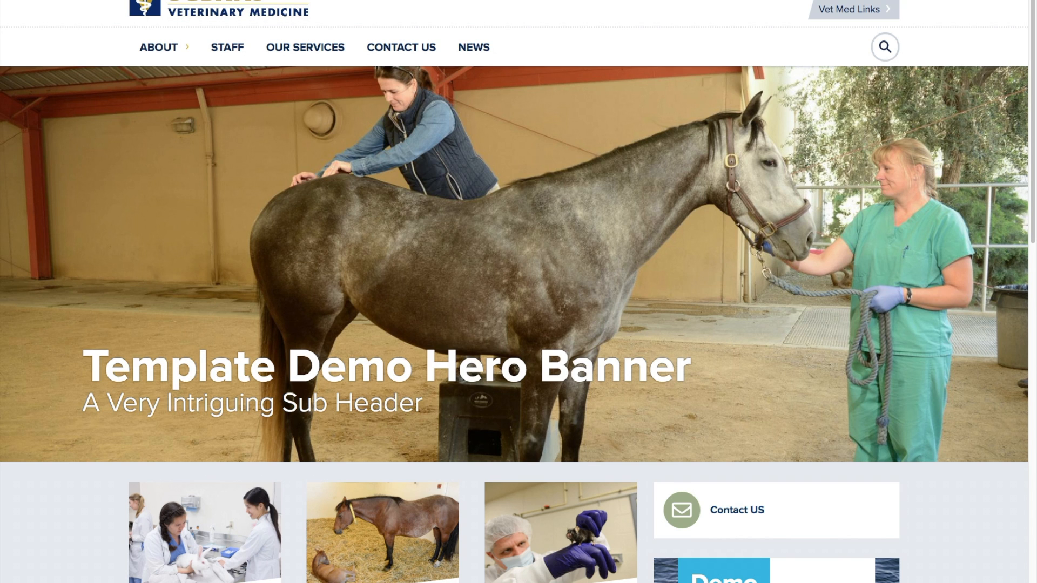
Open the site's /login page and log in through the Central Authentication Service (CAS).
type("/login")
key("Return")
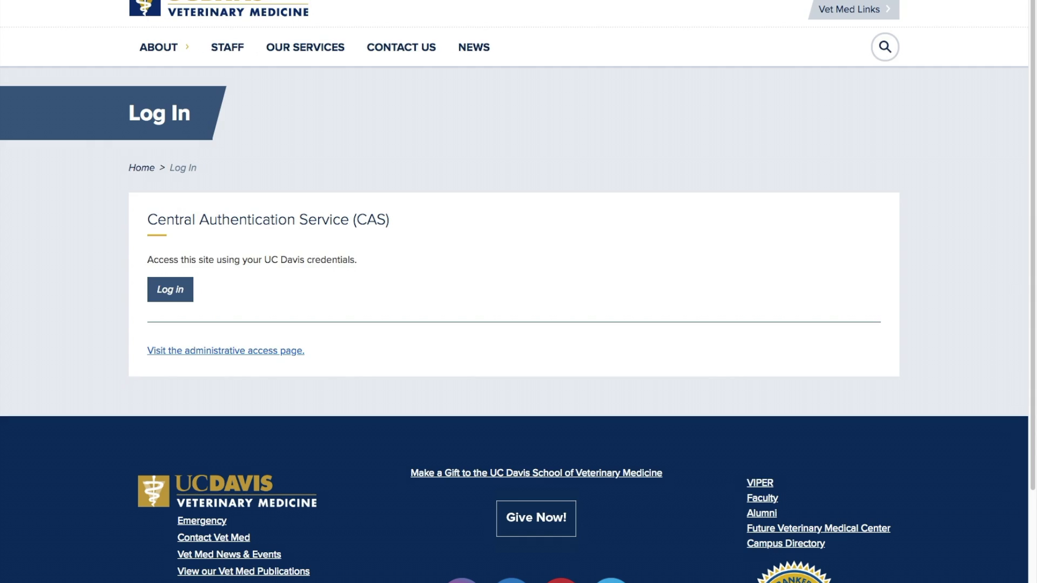
left_click(169, 290)
left_click(451, 157)
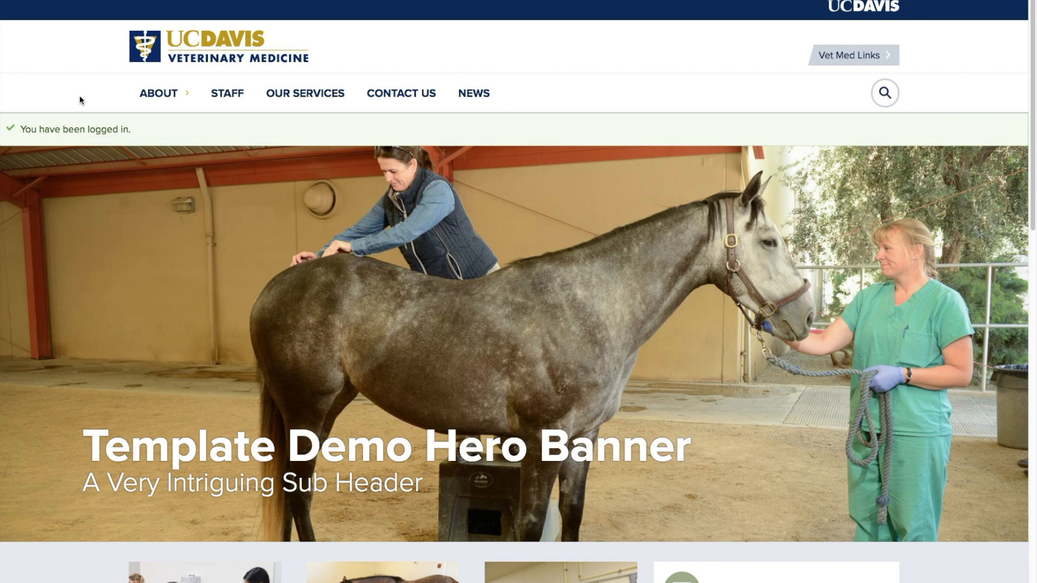
Open Sub Menu 1 - Sample Page under About and look over its content.
mouse_move(158, 92)
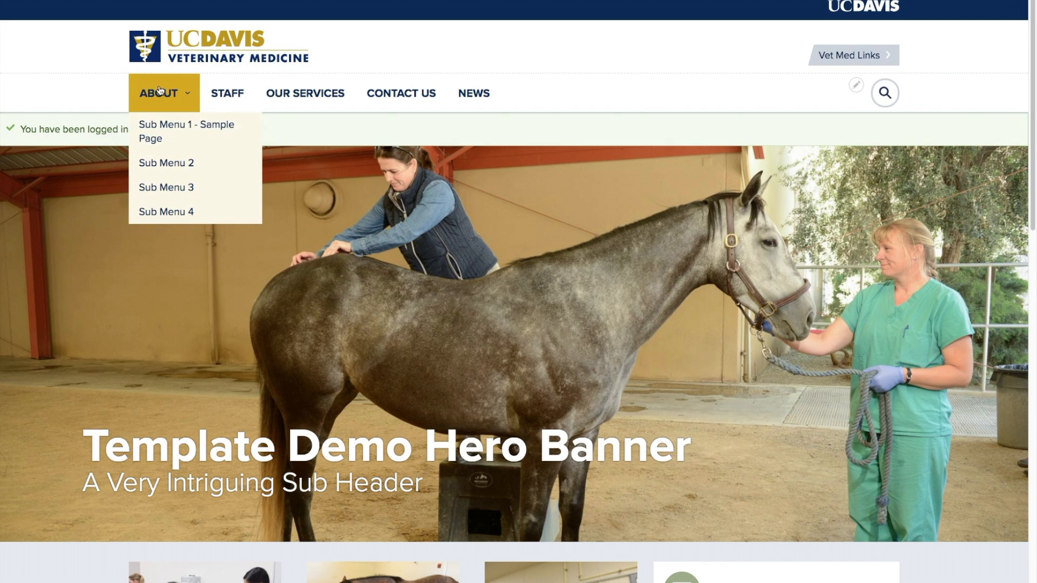
left_click(165, 128)
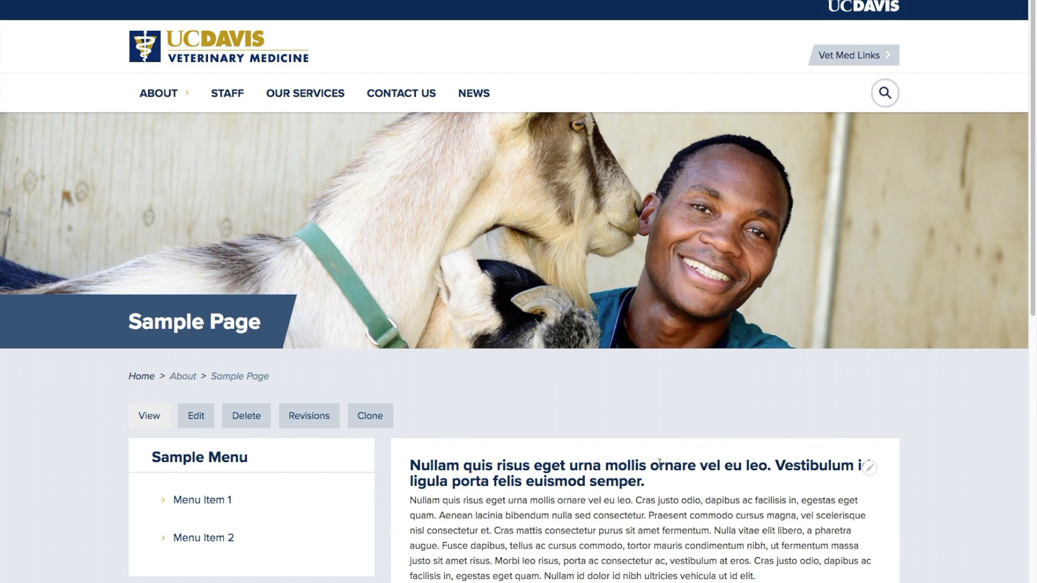
scroll(649, 460, "down", 3)
scroll(649, 461, "down", 3)
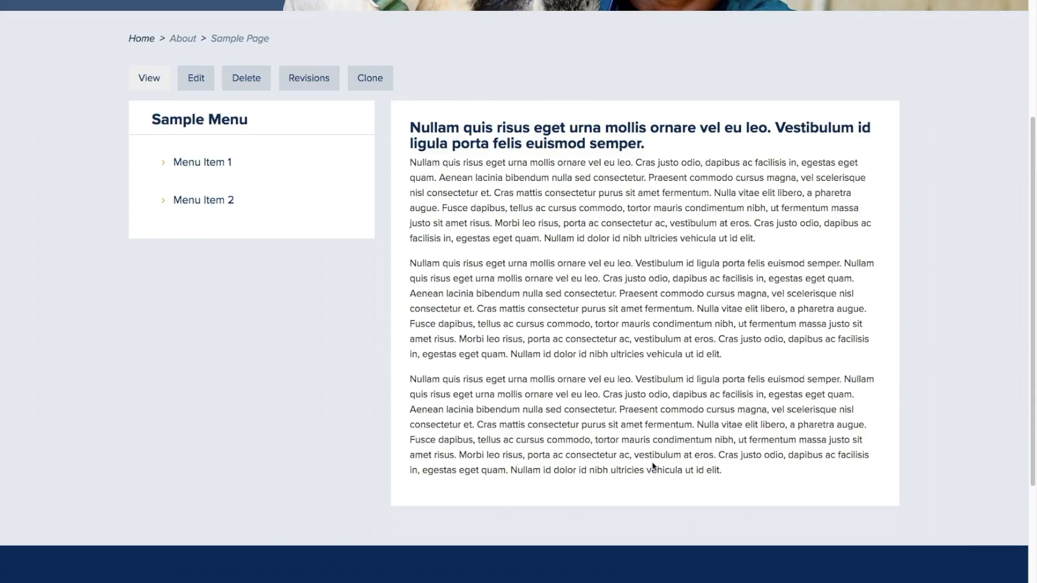
scroll(652, 462, "up", 6)
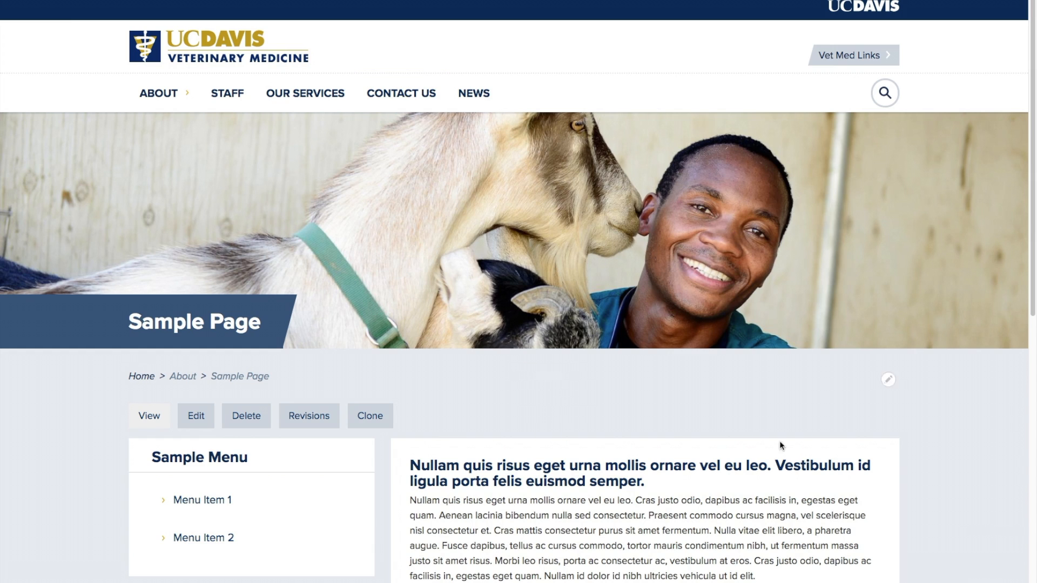
left_click_drag(1036, 292, 1036, 292)
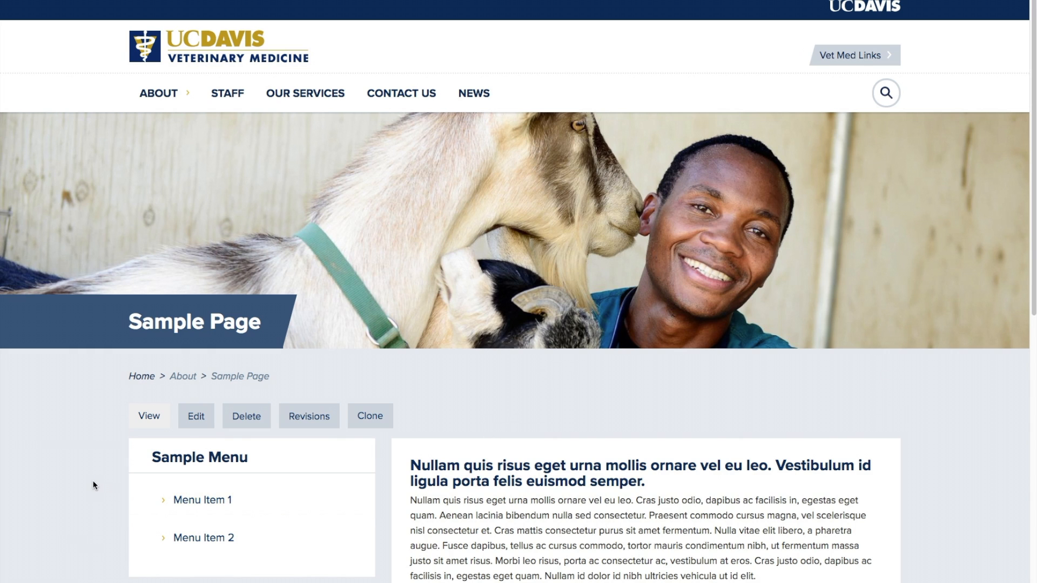
Examine the Sample Page's layout, including its banner, Sample Menu sidebar and body text.
scroll(488, 391, "down", 2)
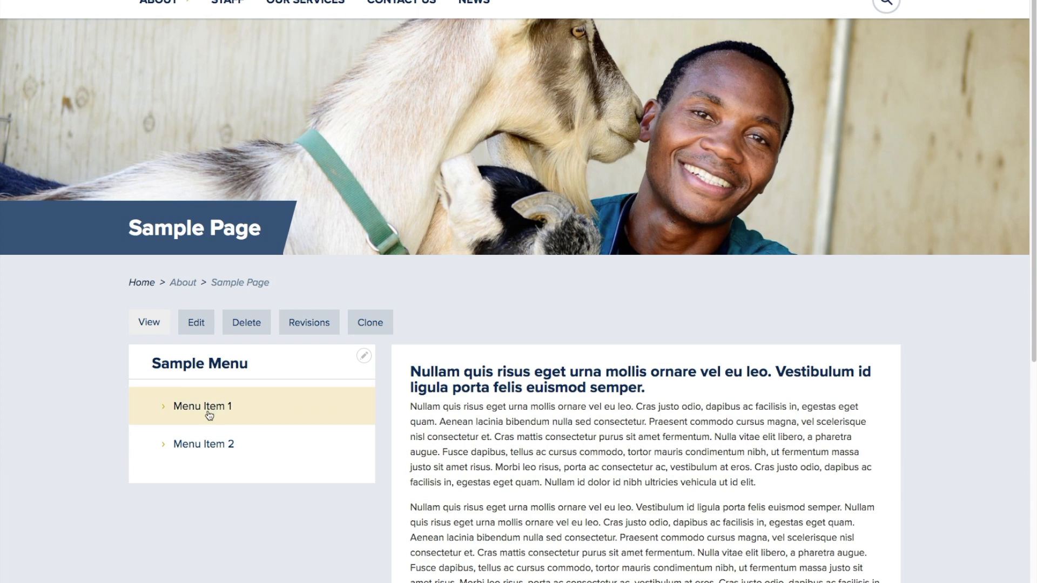
scroll(443, 467, "up", 2)
scroll(443, 467, "down", 2)
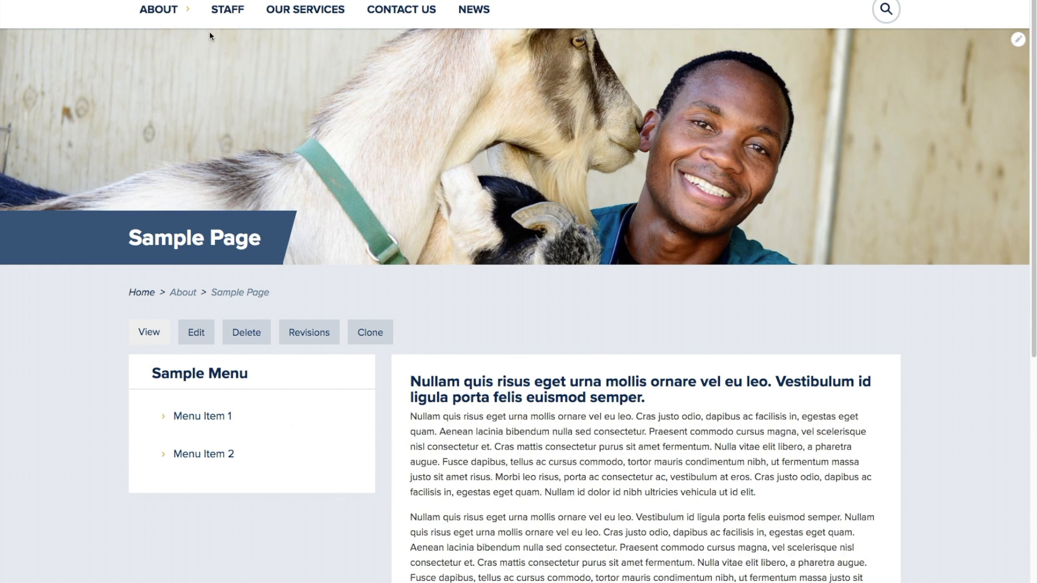
mouse_move(159, 5)
scroll(641, 445, "down", 5)
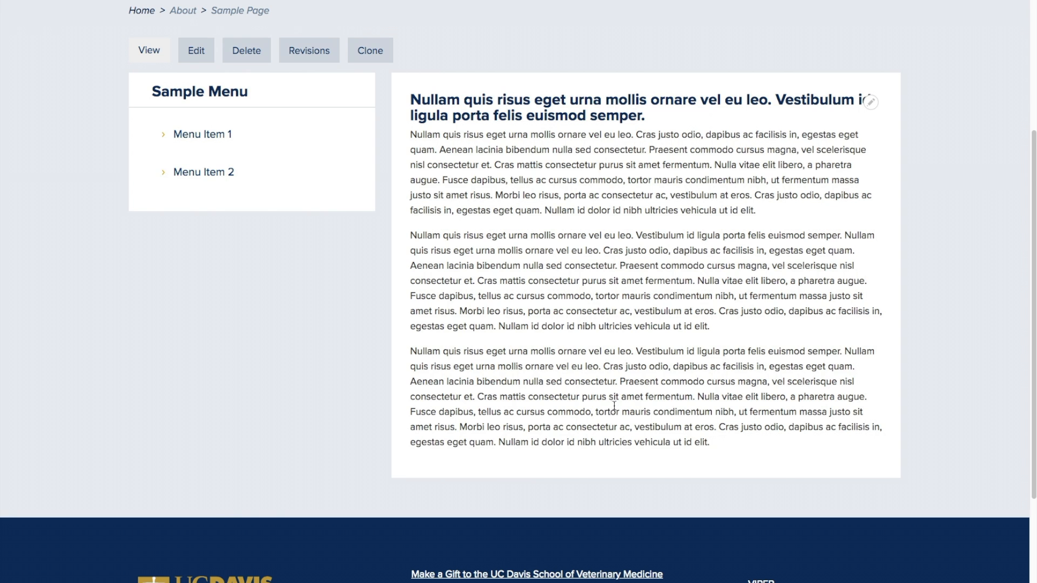
scroll(619, 411, "up", 3)
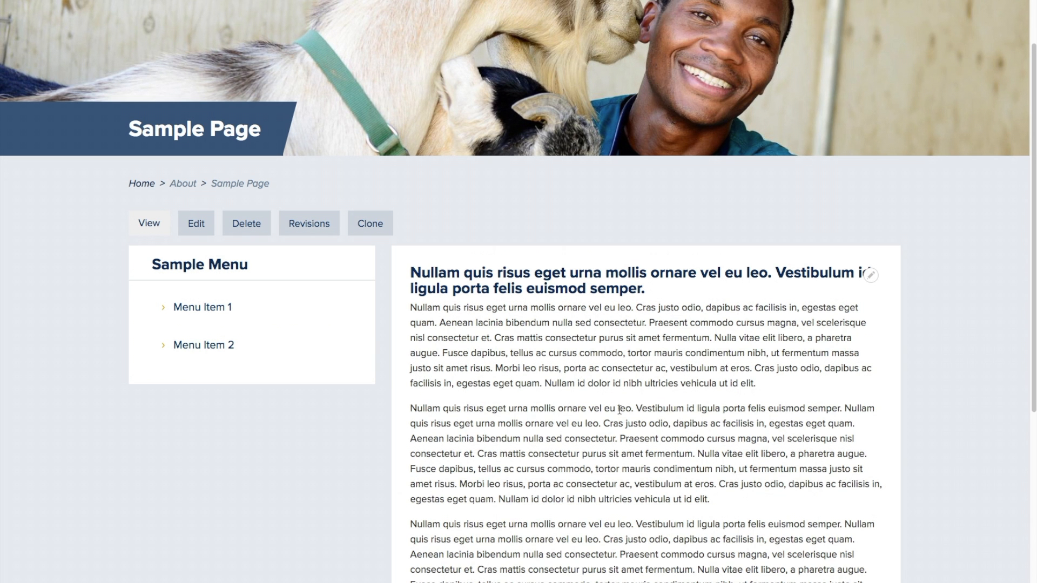
scroll(620, 410, "up", 1)
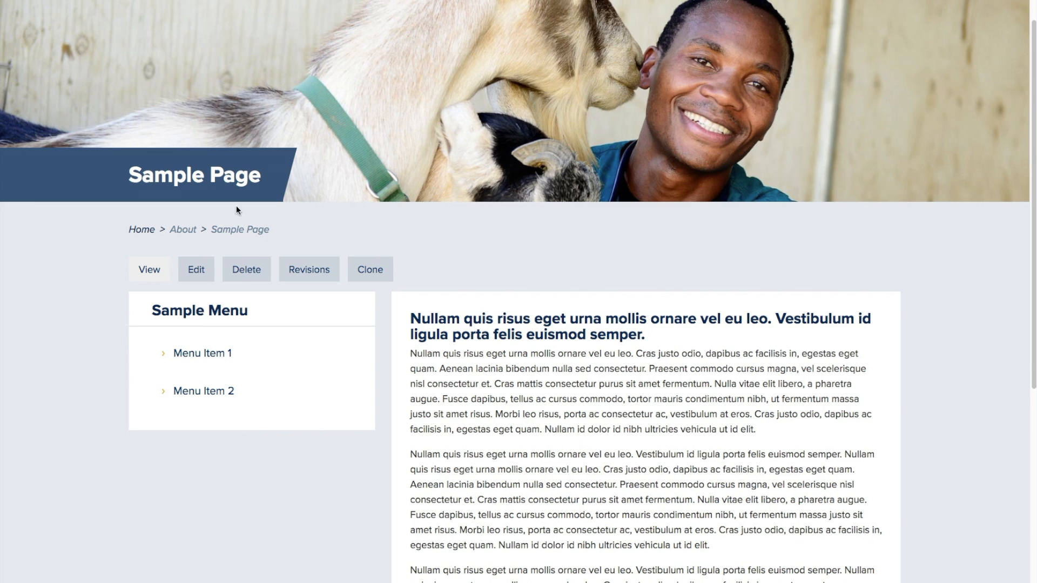
Open the Sample Page for editing and look over its body text, primary image and documents fields.
left_click(198, 269)
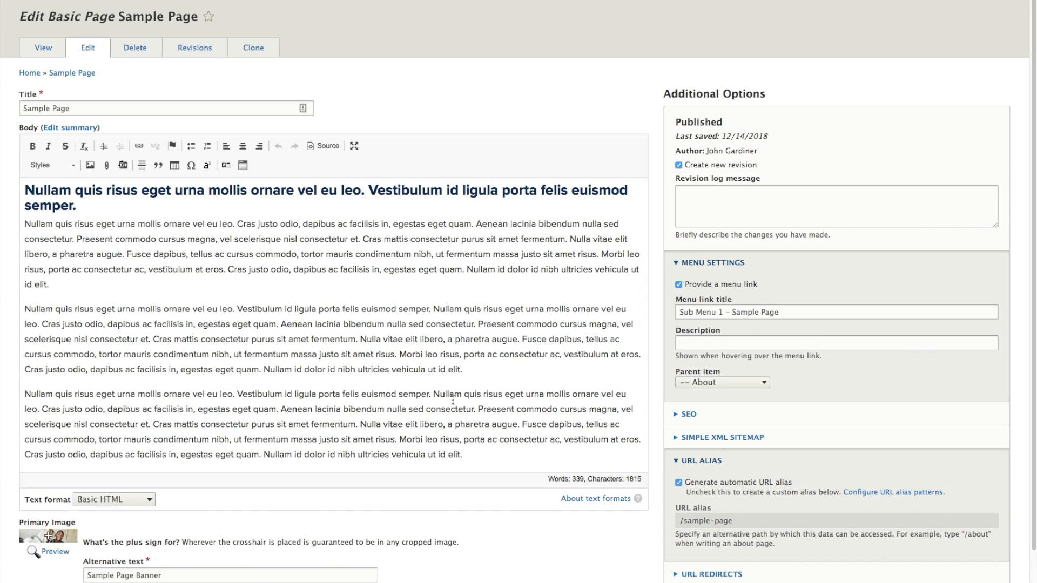
left_click_drag(466, 460, 87, 197)
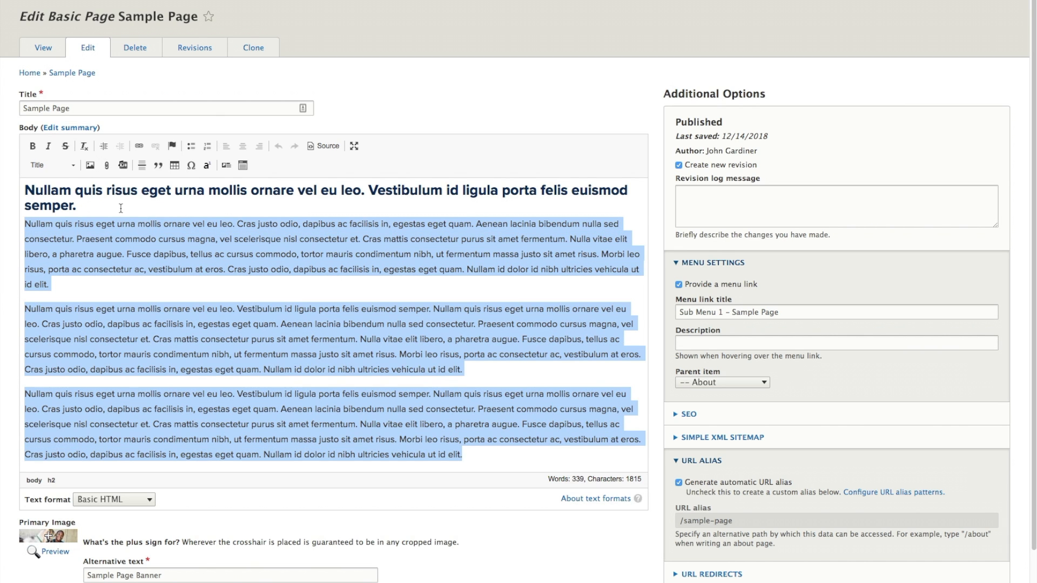
left_click(349, 291)
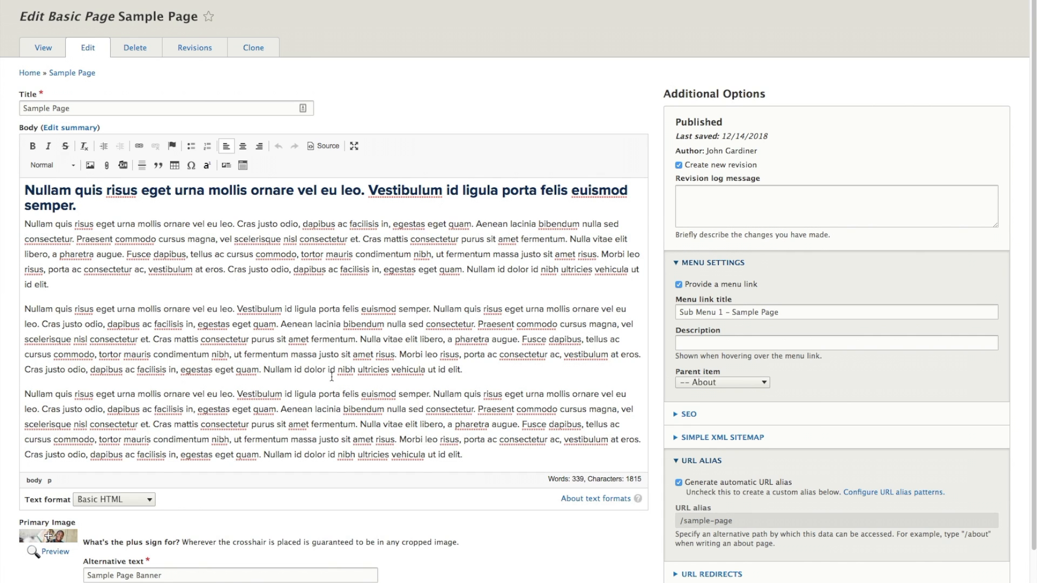
scroll(332, 377, "down", 3)
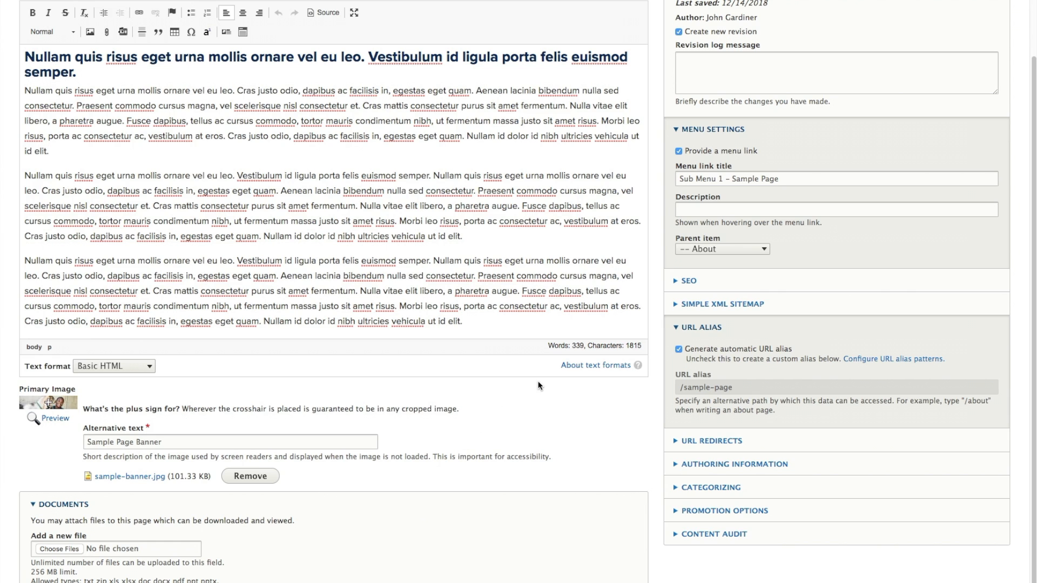
scroll(536, 368, "up", 1)
scroll(536, 369, "up", 4)
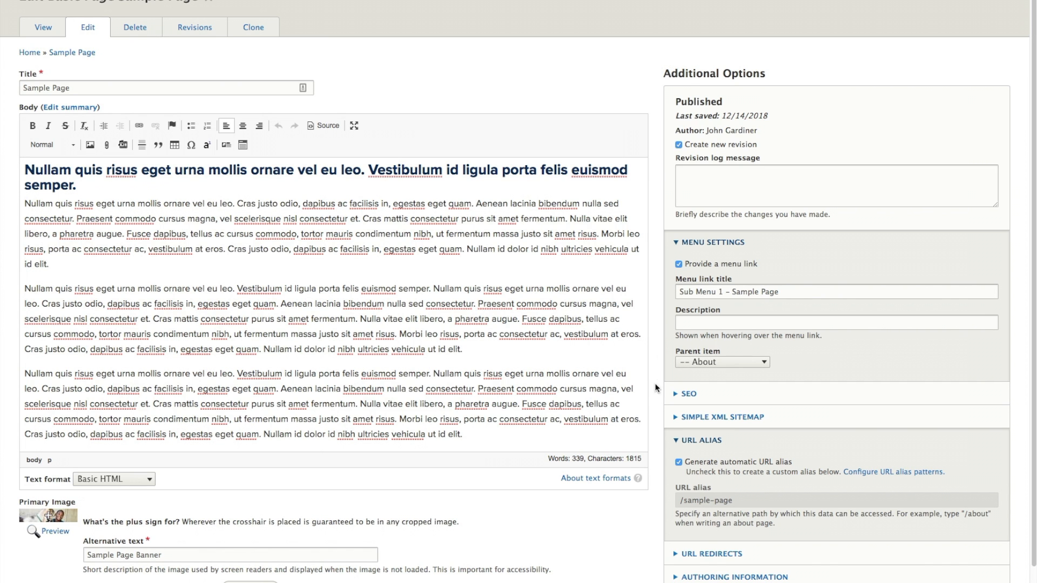
Expand the page's SEO settings, review the basic meta tags, and collapse the section again.
scroll(655, 386, "down", 3)
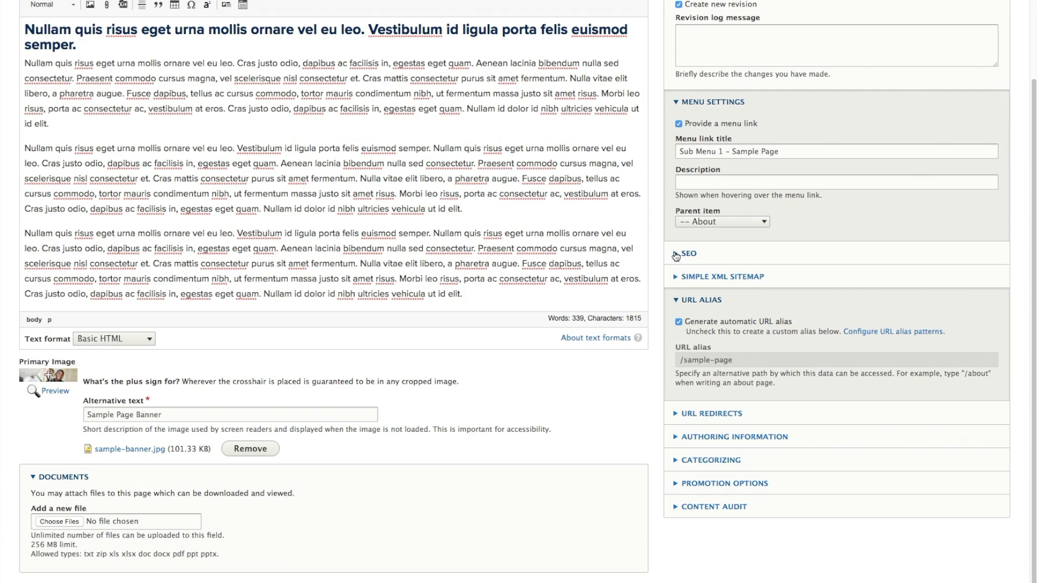
left_click(674, 257)
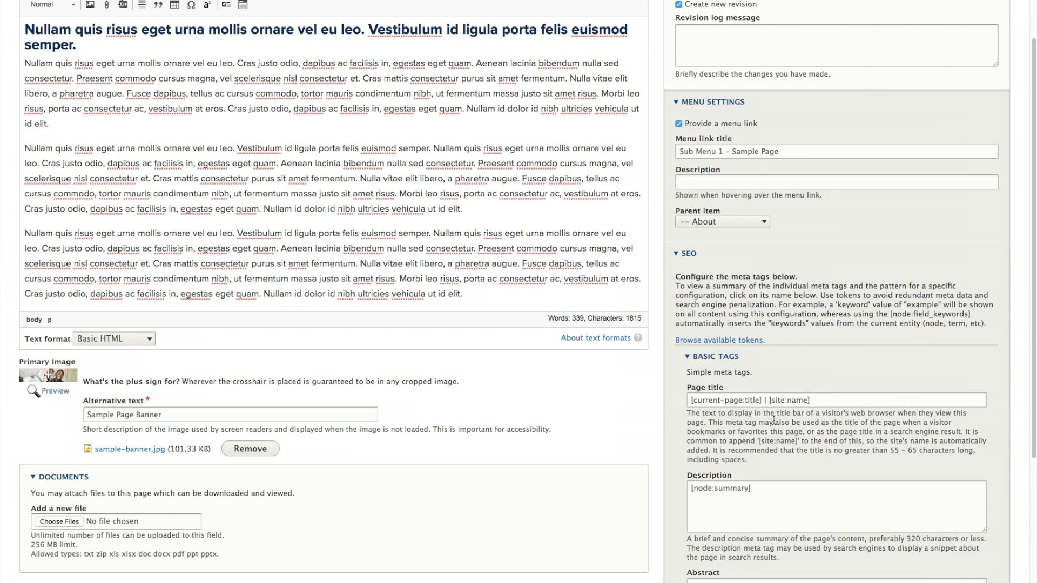
scroll(748, 478, "down", 1)
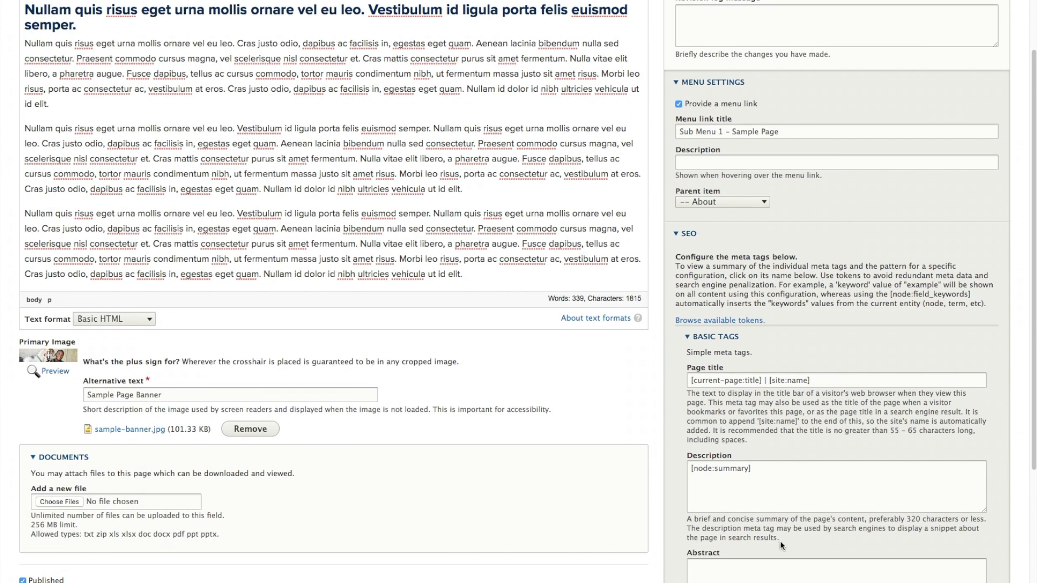
scroll(742, 576, "down", 3)
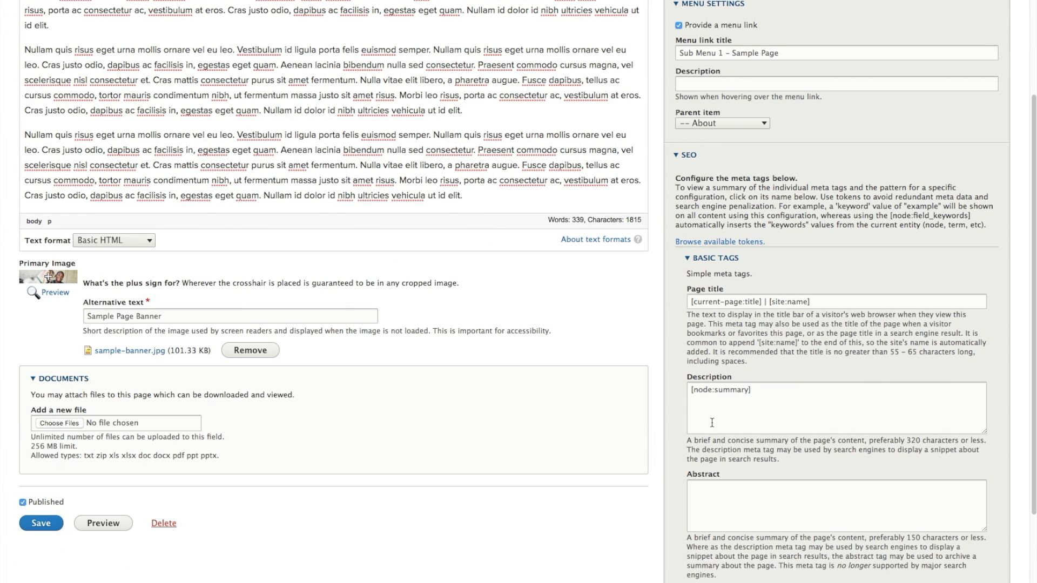
left_click(685, 155)
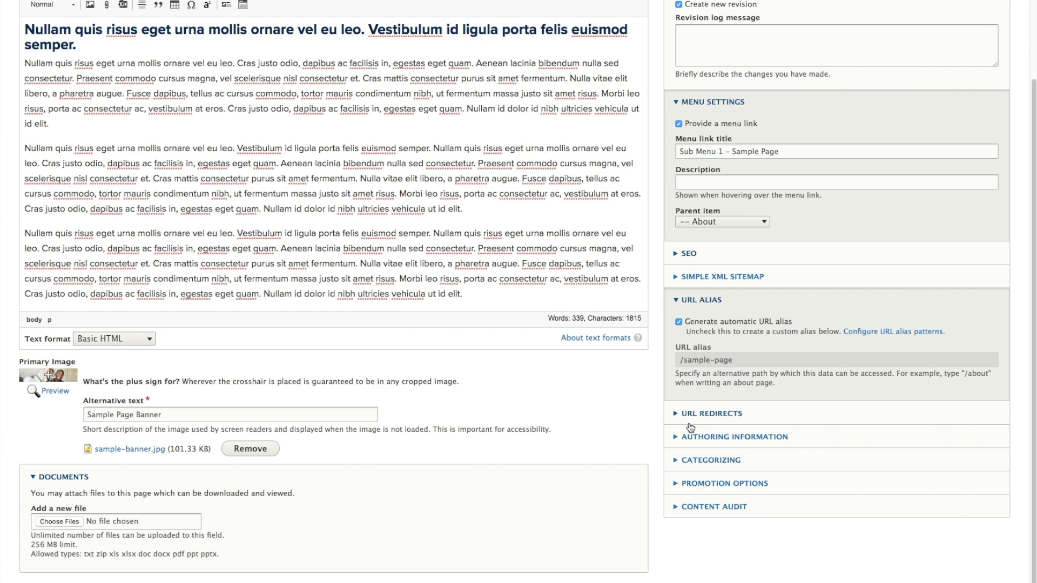
Review the page's Authoring Information and Categorizing settings, collapsing each section after viewing it.
left_click(677, 439)
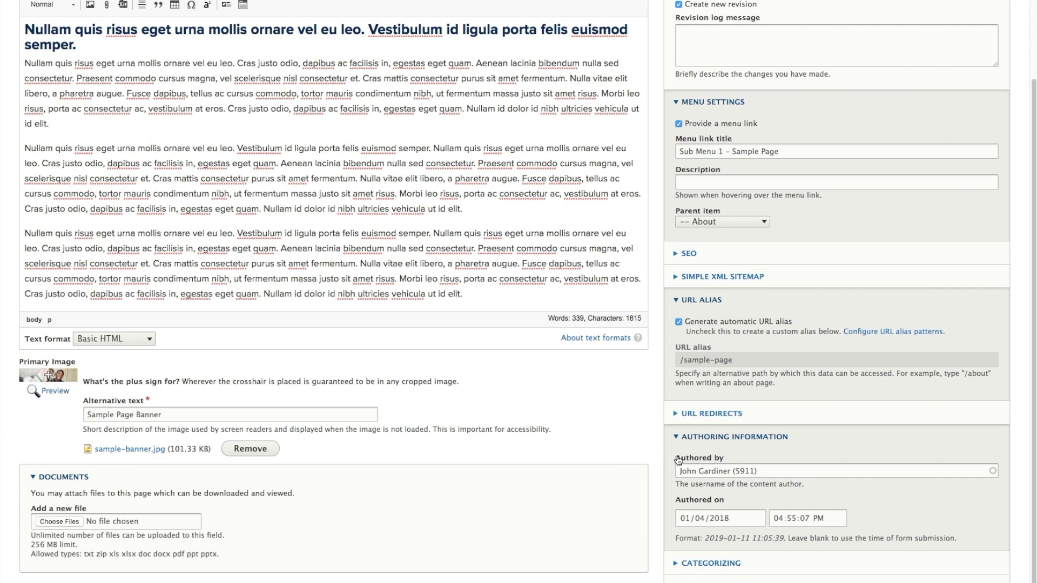
left_click(677, 441)
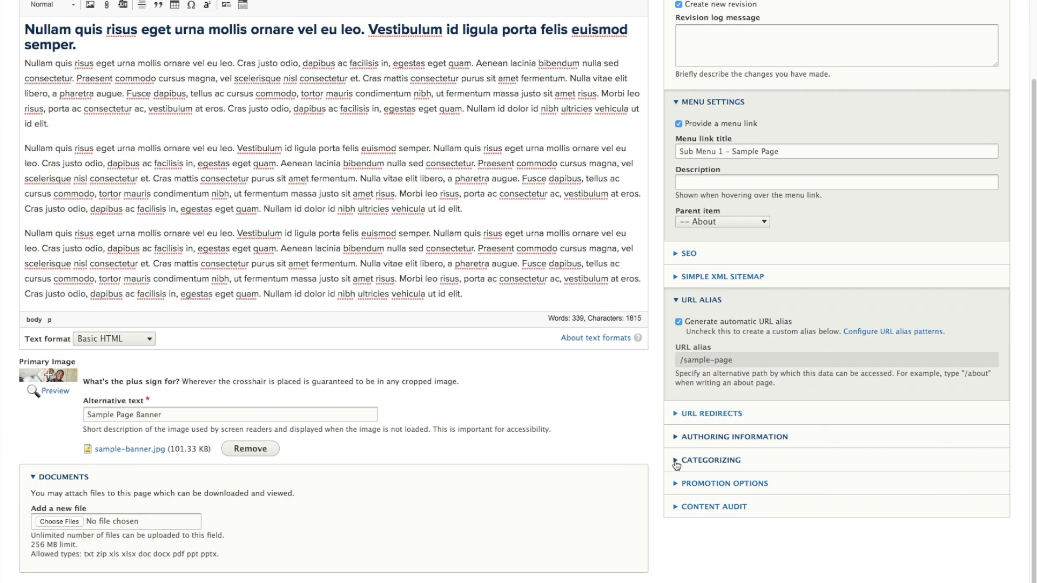
left_click(675, 462)
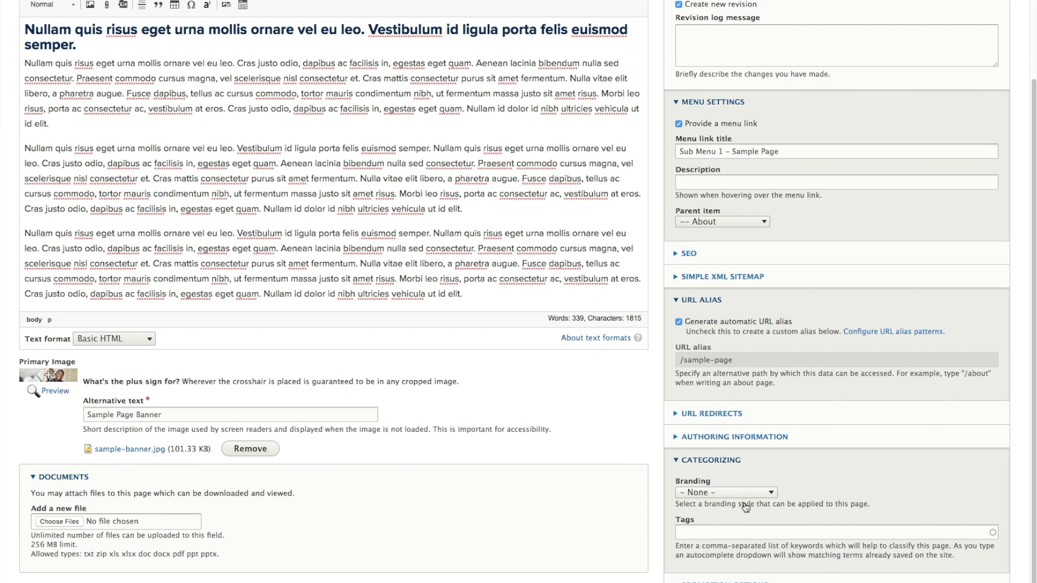
left_click(677, 463)
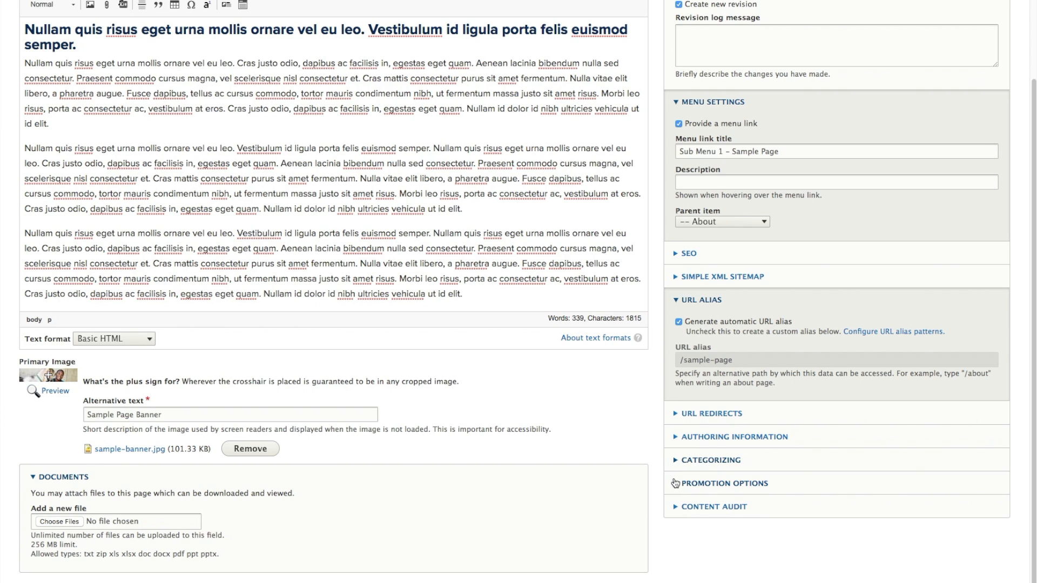
Review the Promotion Options and Content Audit settings, including the audit status choices, leaving both sections collapsed.
left_click(676, 486)
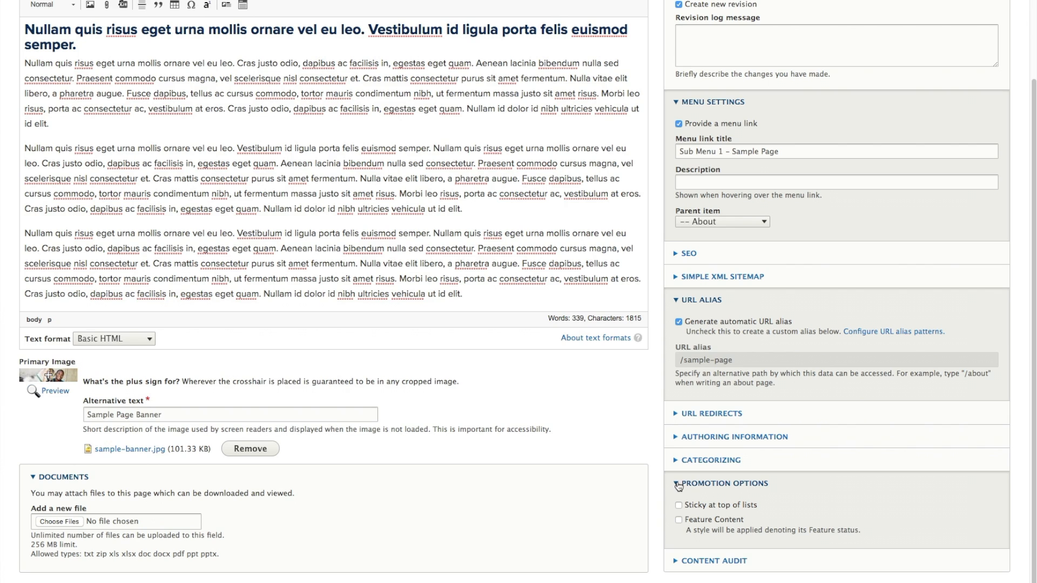
left_click(678, 484)
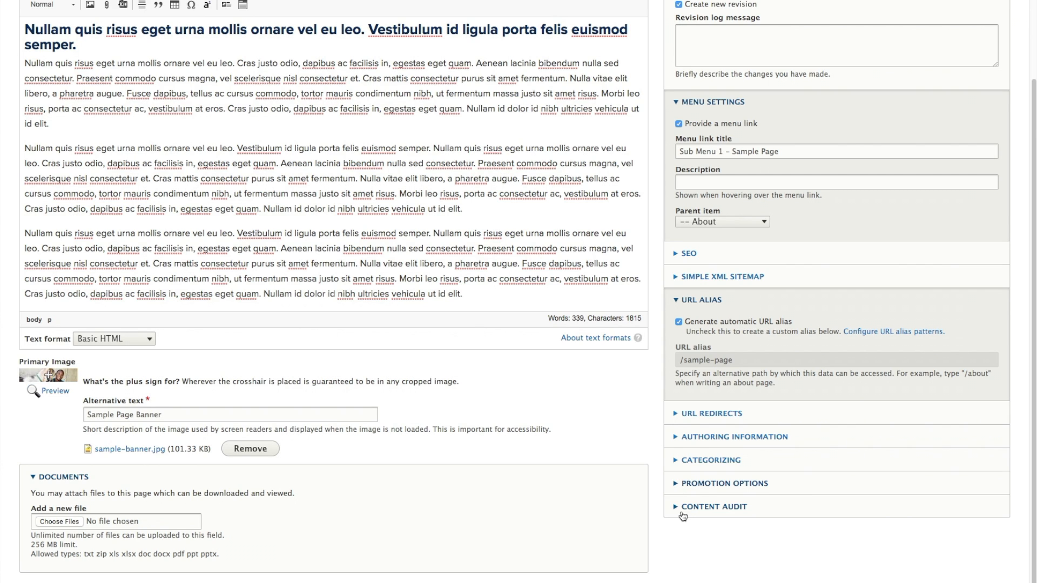
left_click(679, 507)
scroll(680, 507, "down", 2)
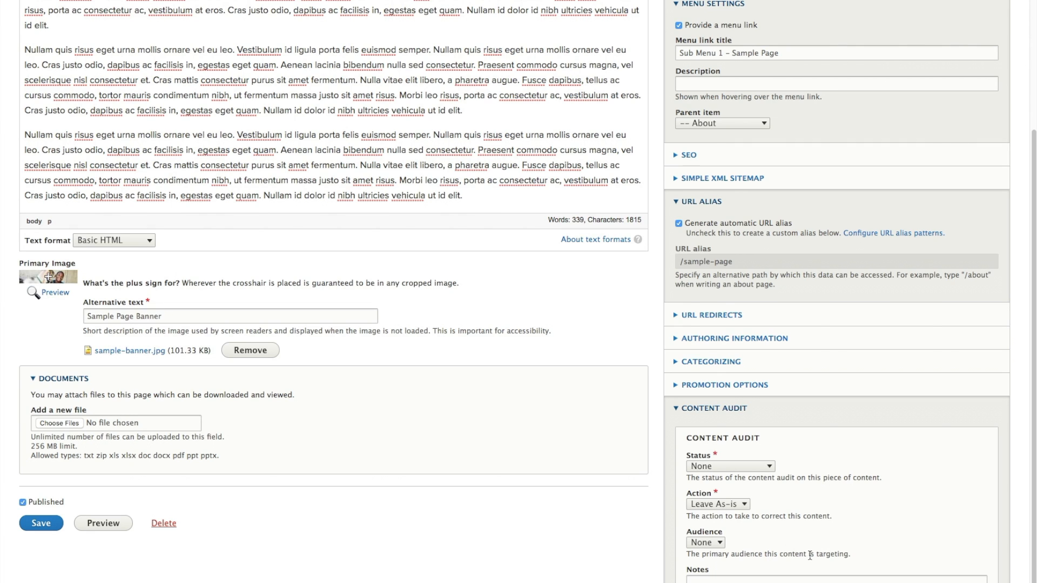
left_click(772, 467)
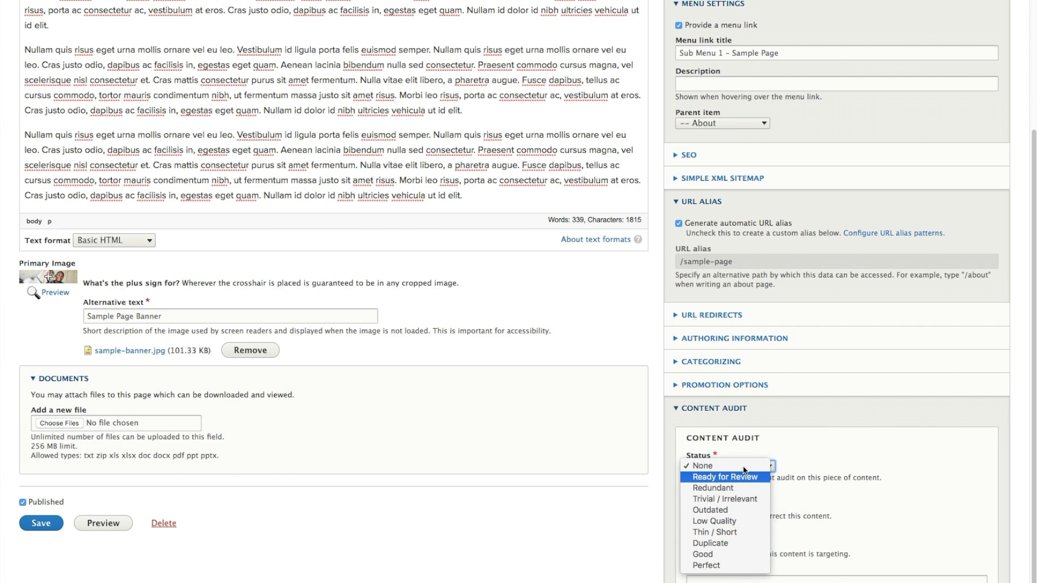
left_click(815, 455)
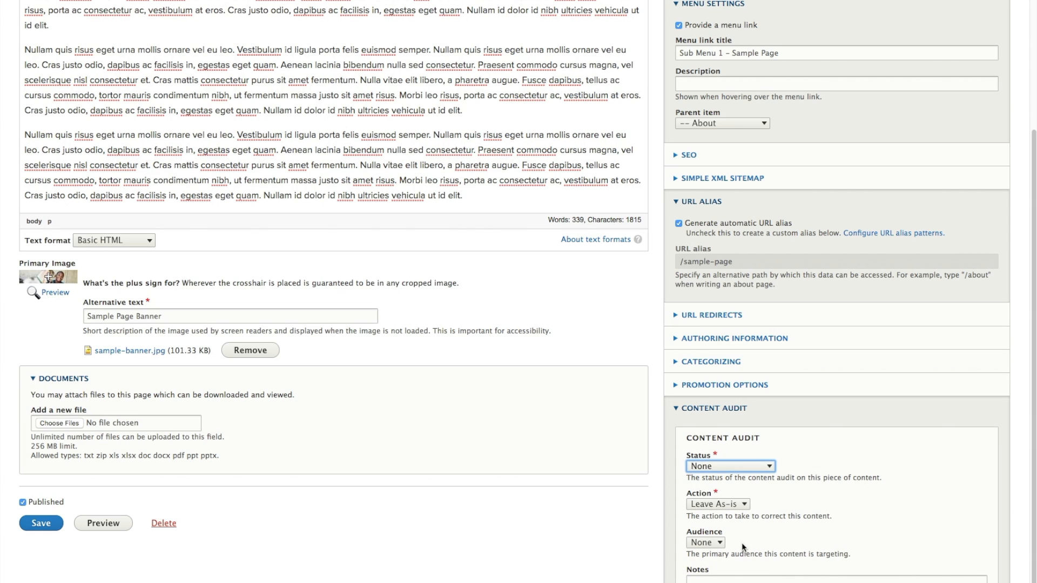
left_click(676, 415)
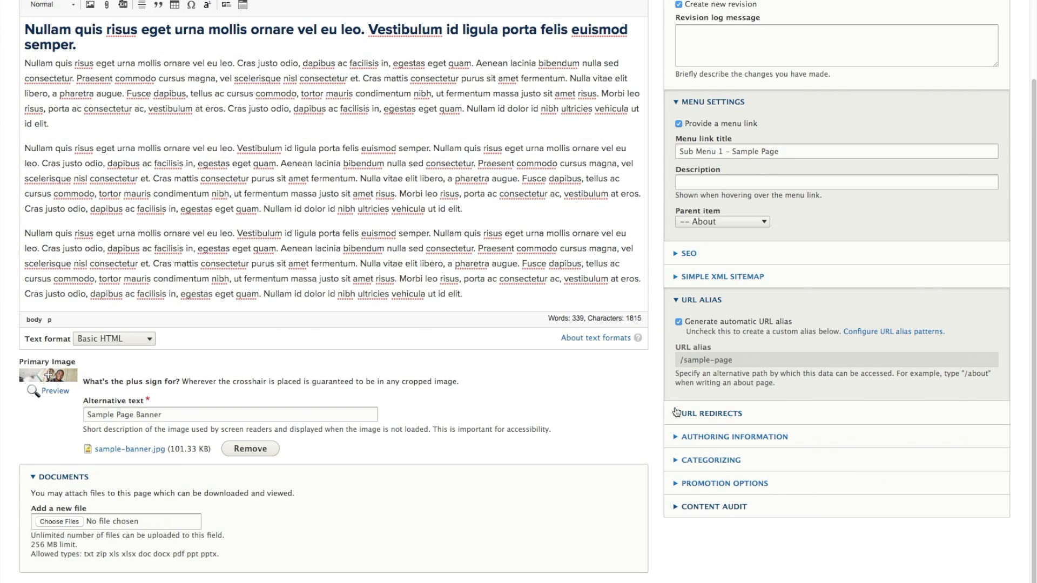